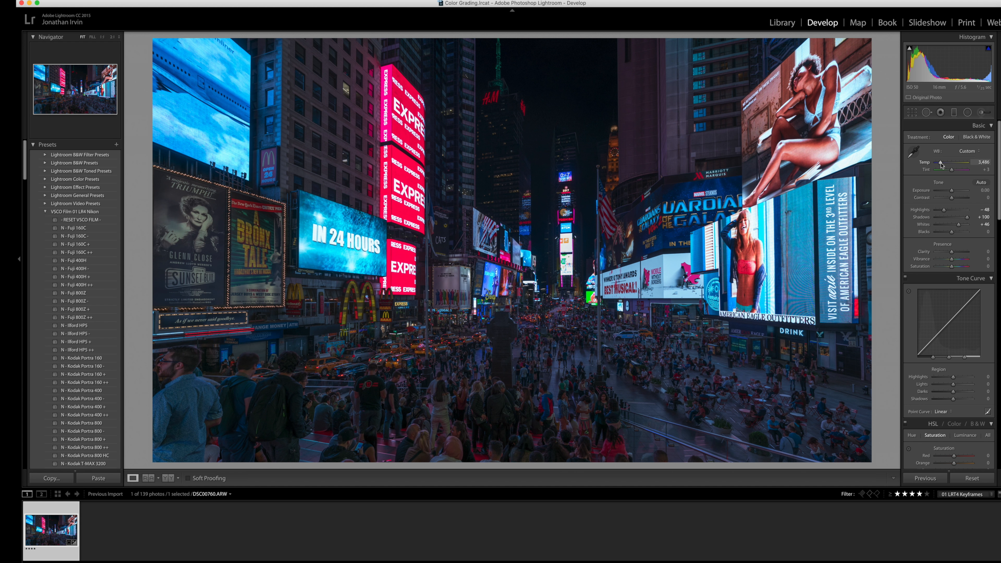
Warm the photo's white balance to a temperature of 3,634 and lower Blacks to -5.
drag(940, 162, 941, 165)
key(alt)
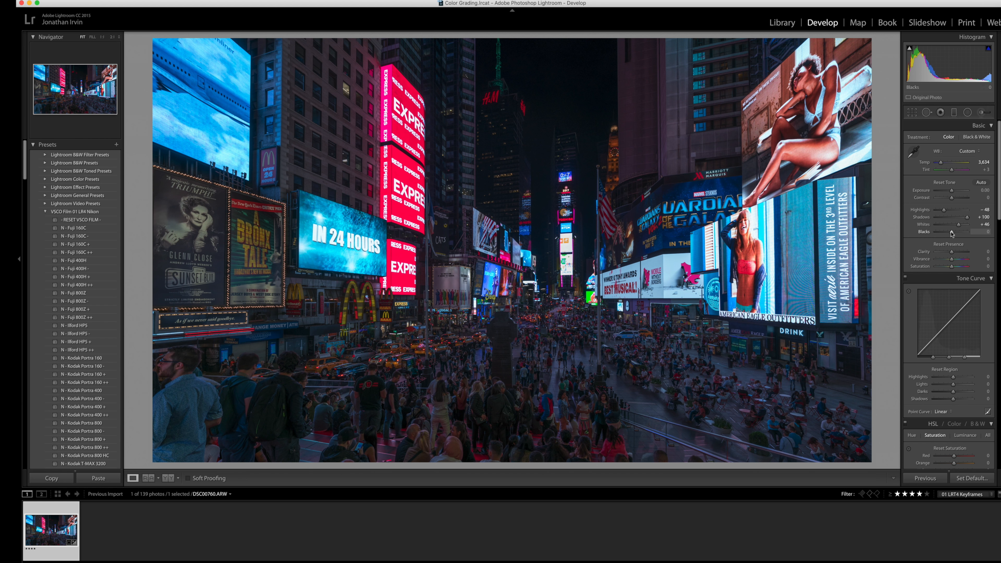
drag(951, 233, 949, 234)
Set the photo's Clarity to +20 and raise Vibrance to +27.
click(981, 252)
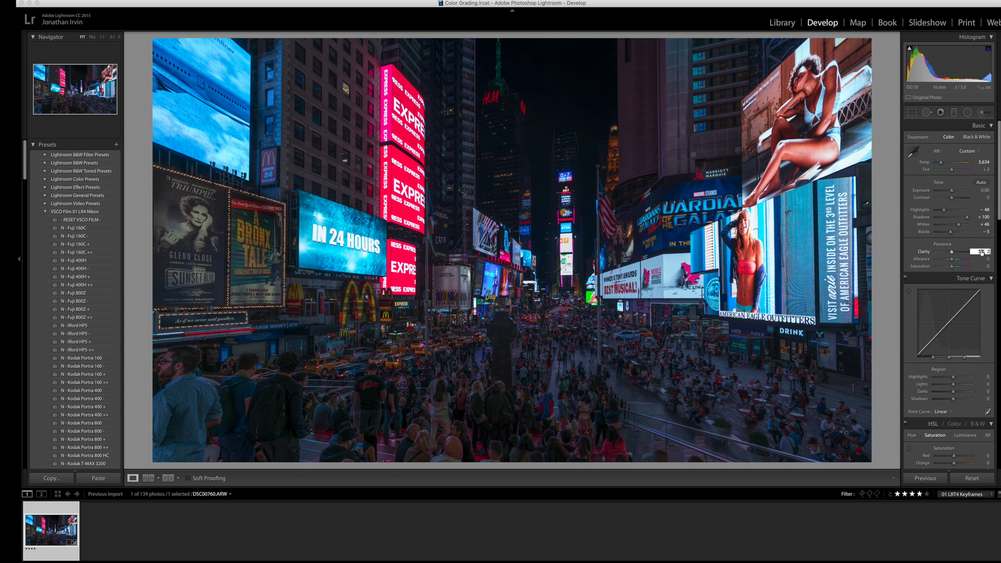
text(20)
key(Return)
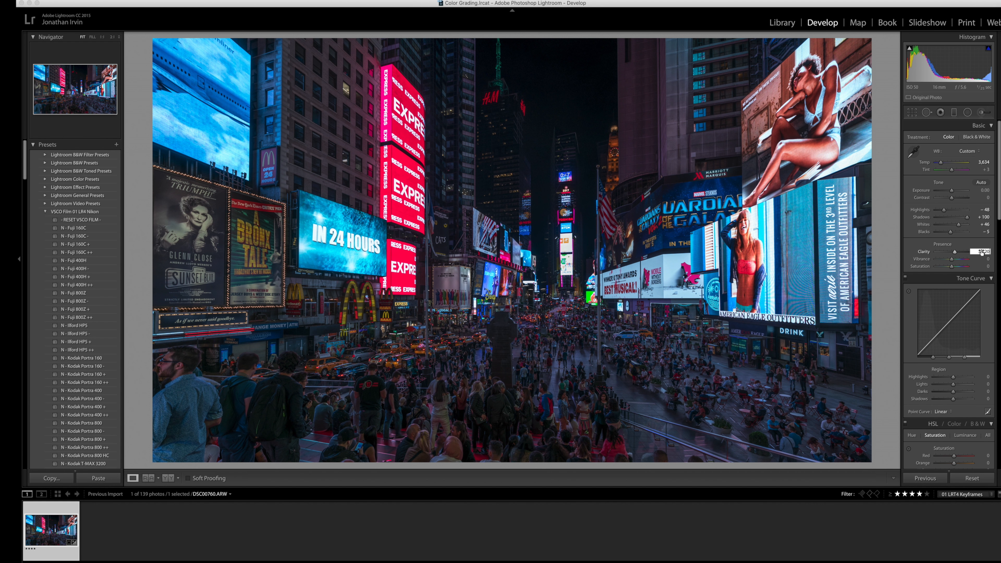
click(950, 258)
drag(951, 259, 955, 259)
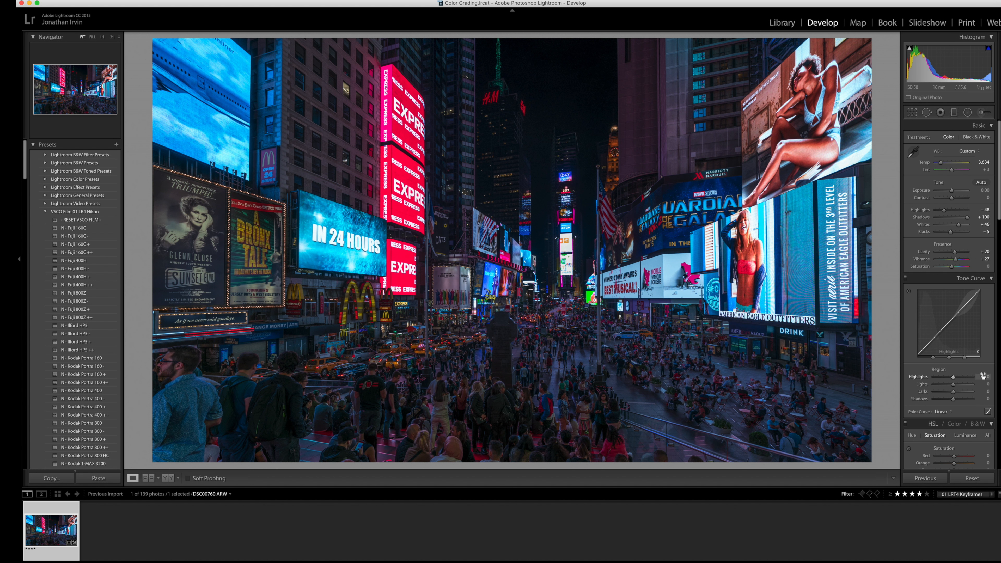
click(985, 384)
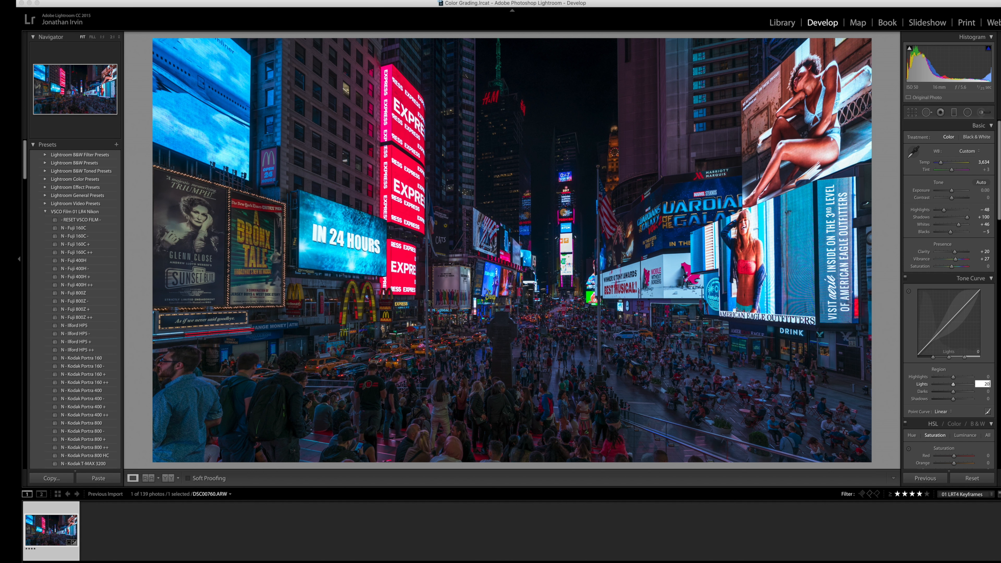
text(20)
key(Return)
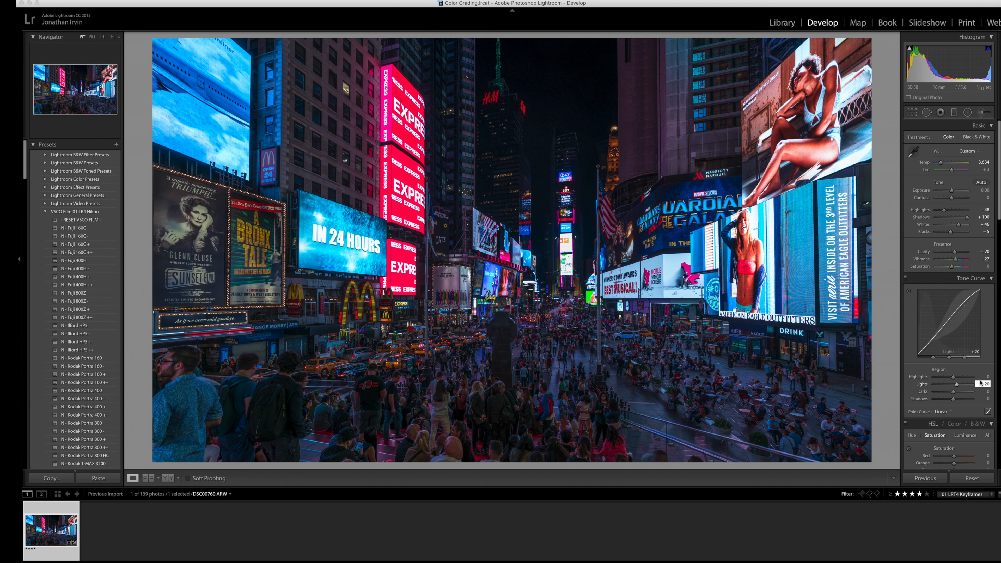
text(0)
key(Return)
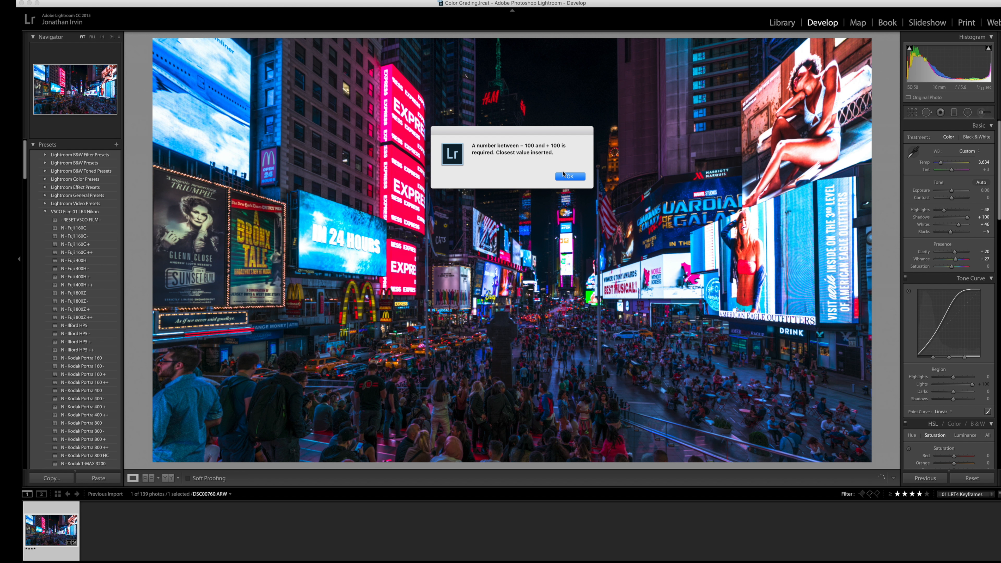
click(569, 176)
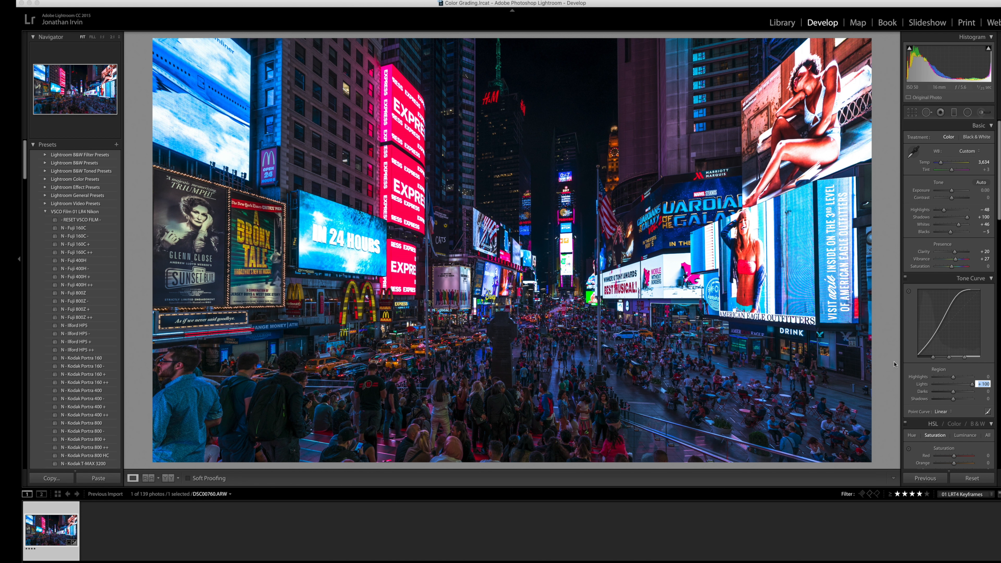
double_click(921, 385)
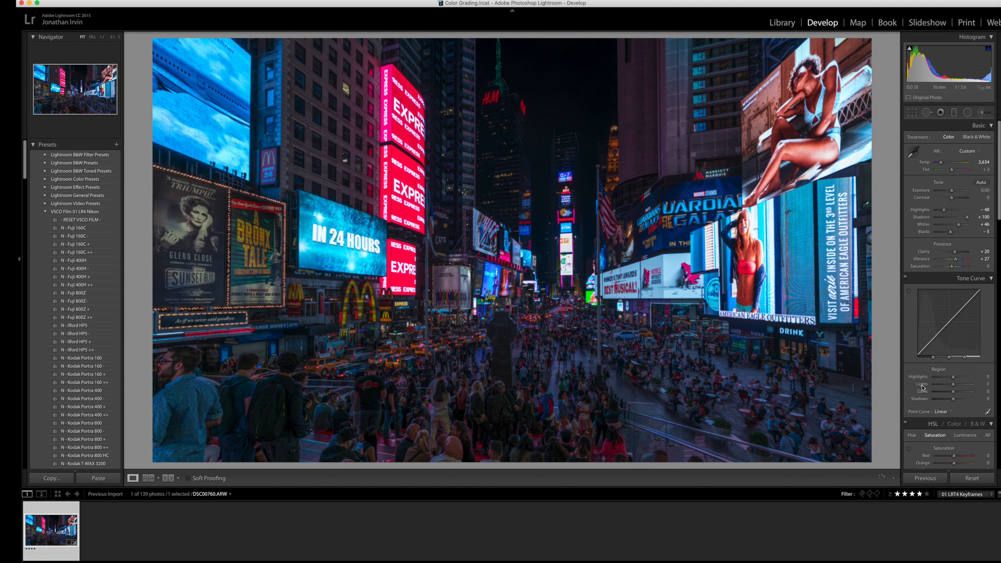
Set the tone curve's Highlights to +20 and lower its Shadows slightly below zero.
click(981, 378)
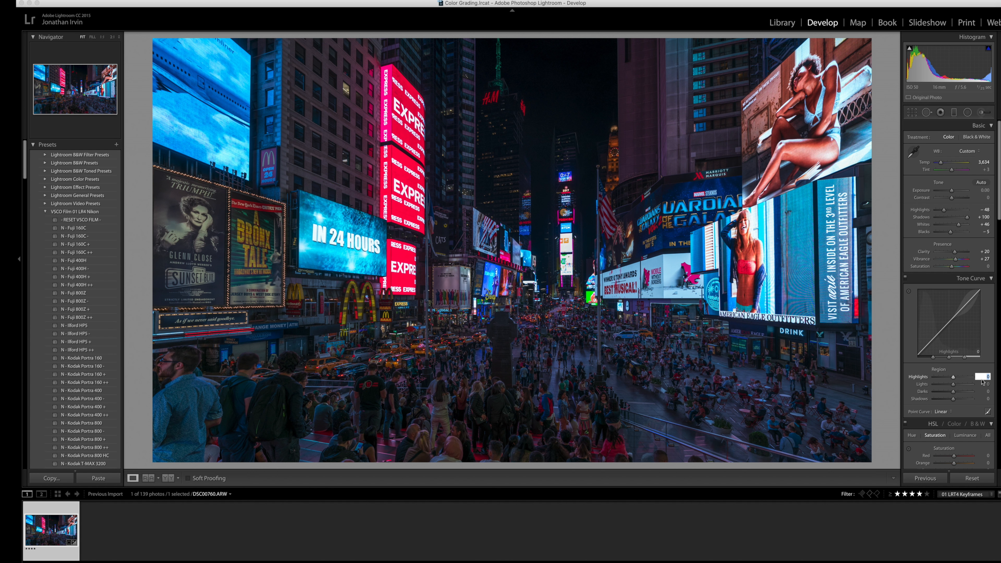
text(20)
key(Tab)
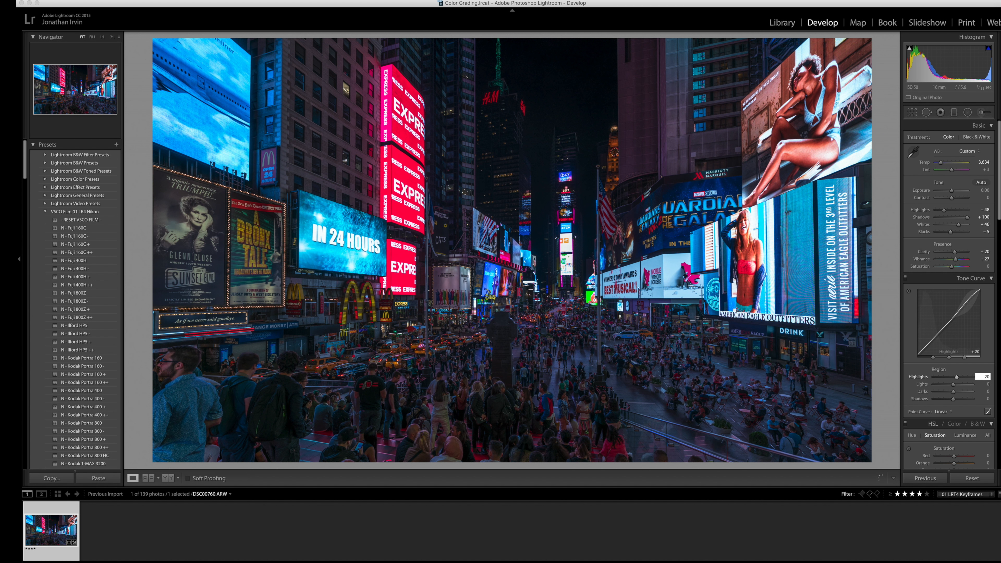
click(983, 399)
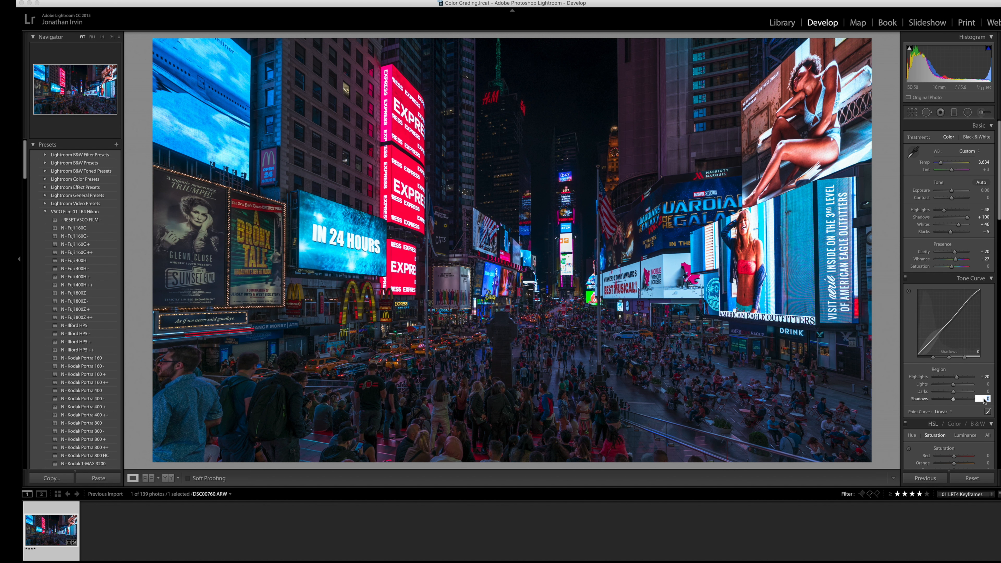
text(-3)
key(Return)
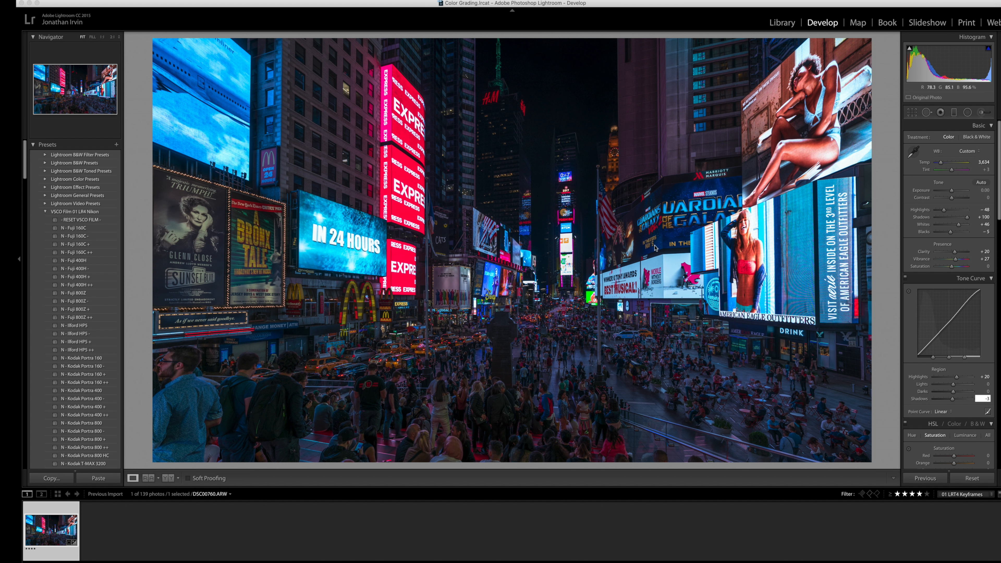
Show the edited keyframe photo in the Library grid and save its metadata to file.
click(781, 23)
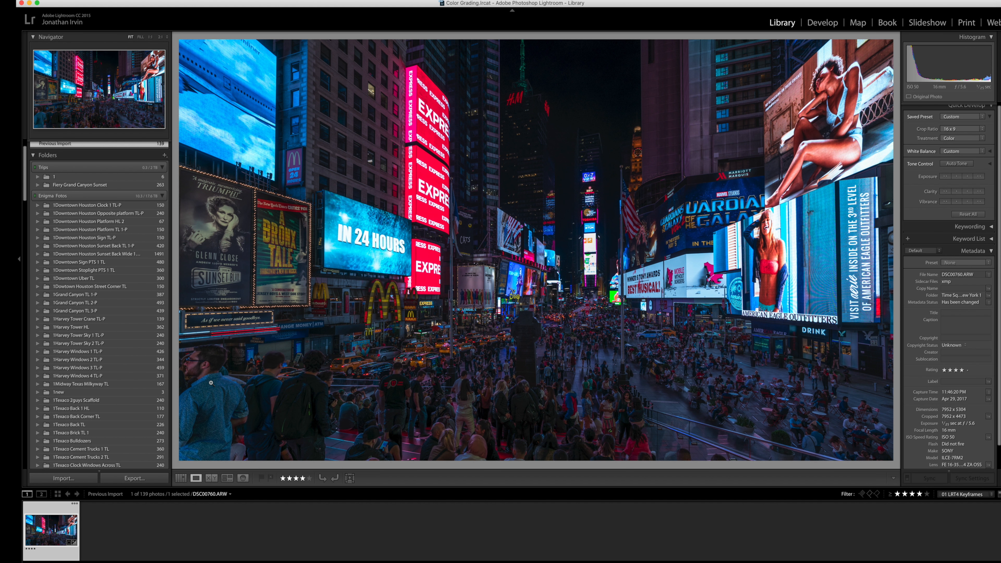
click(180, 481)
click(169, 0)
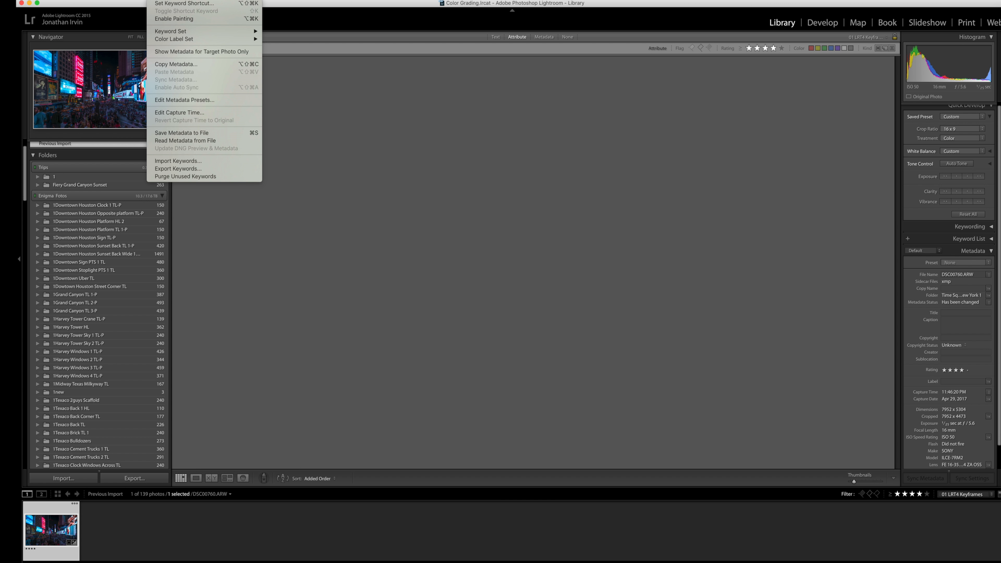
click(178, 134)
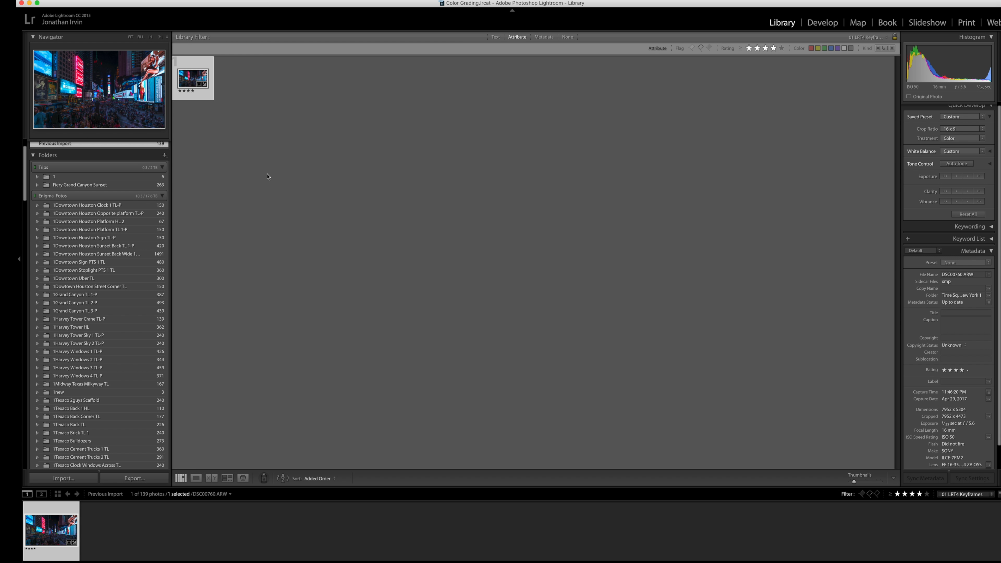
Switch to LRTimelapse and reload the edited metadata for the Time Square New York 1 sequence.
key(ctrl+Up)
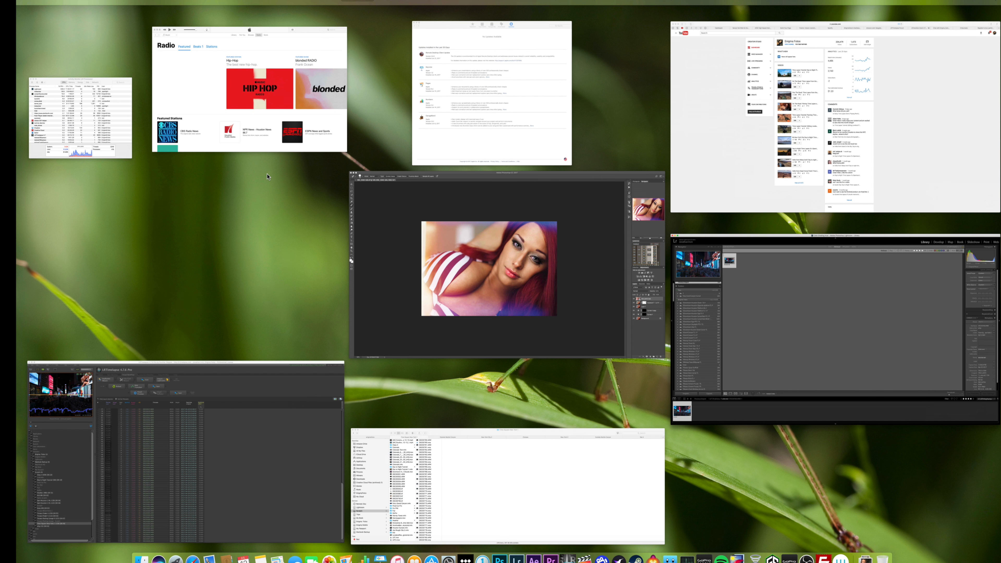
click(158, 414)
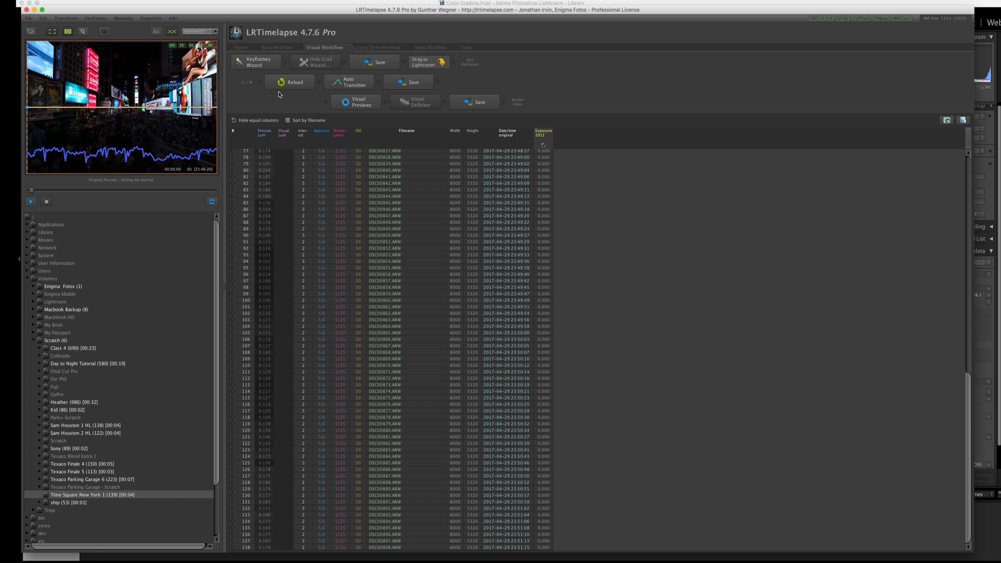
click(280, 82)
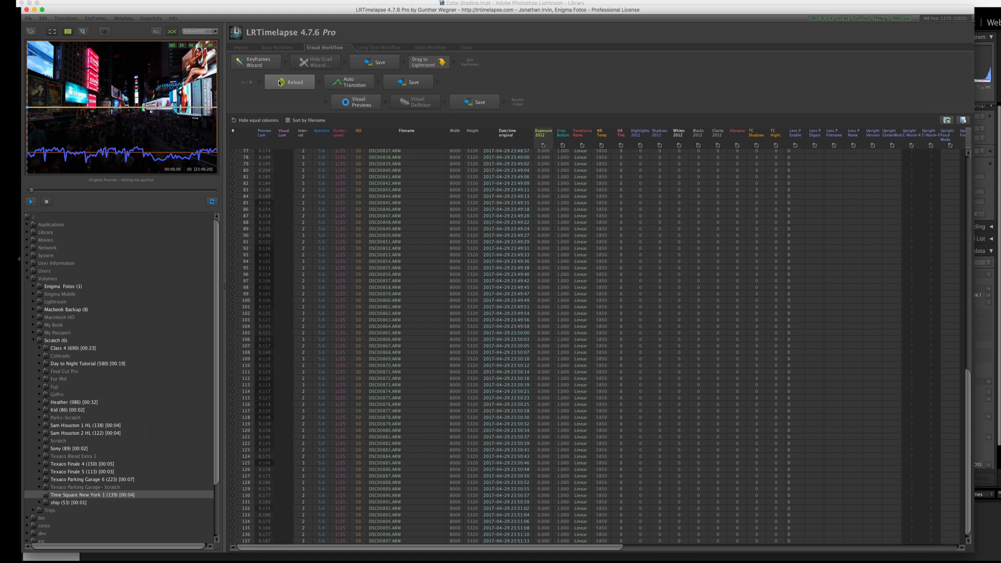
Apply Auto Transition to the sequence and save the resulting metadata.
click(352, 83)
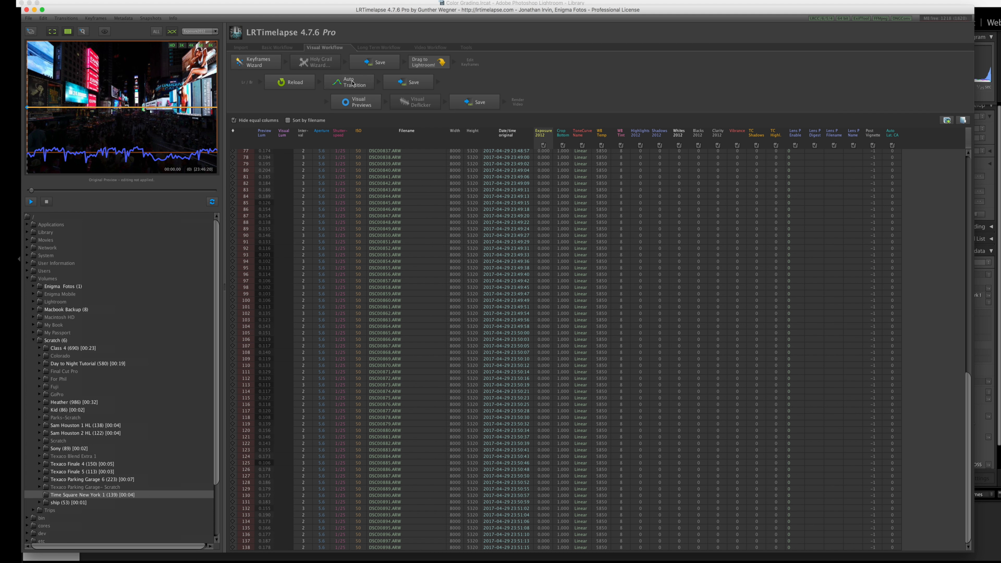
click(404, 83)
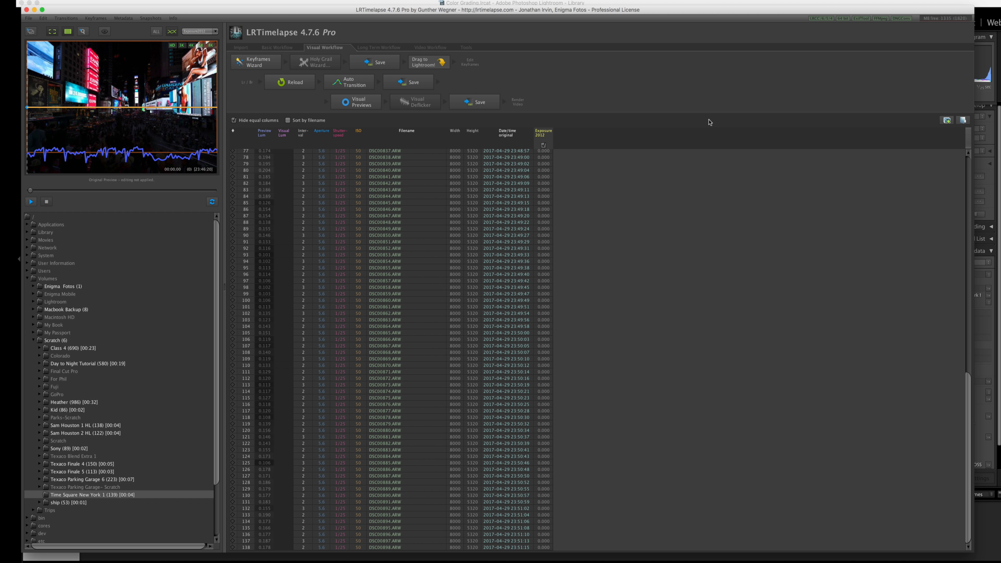
click(805, 0)
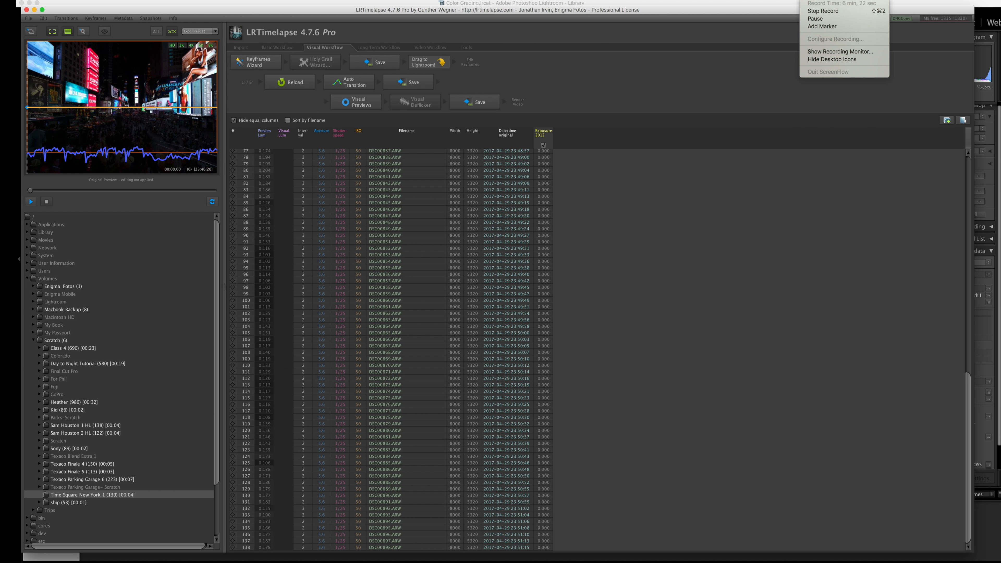
click(815, 18)
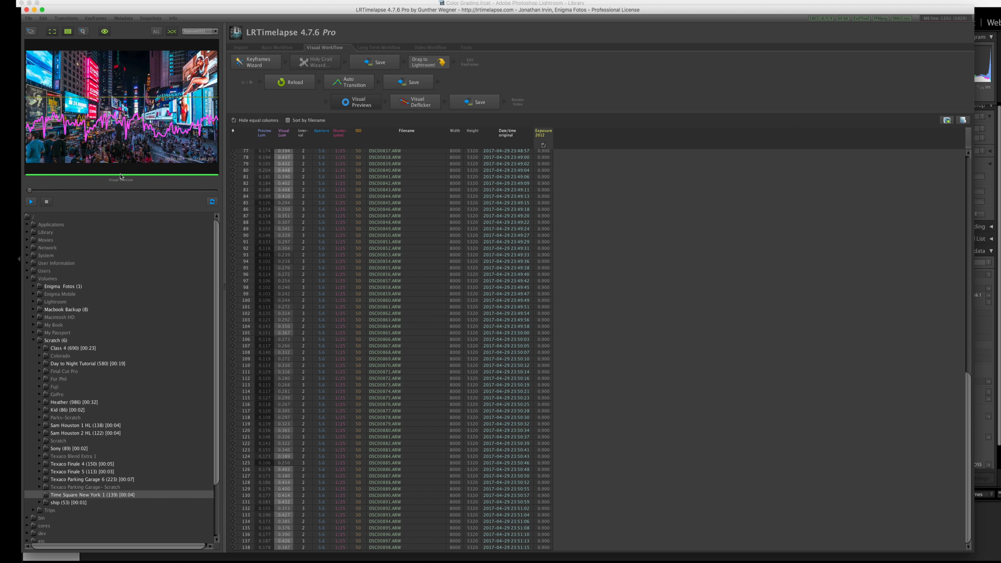
Play the sequence's visual preview to check the graded time lapse for flicker, and stop it.
click(31, 202)
click(31, 202)
Apply Visual Deflicker to the sequence with a smoothing of about 20 and save the result.
click(416, 101)
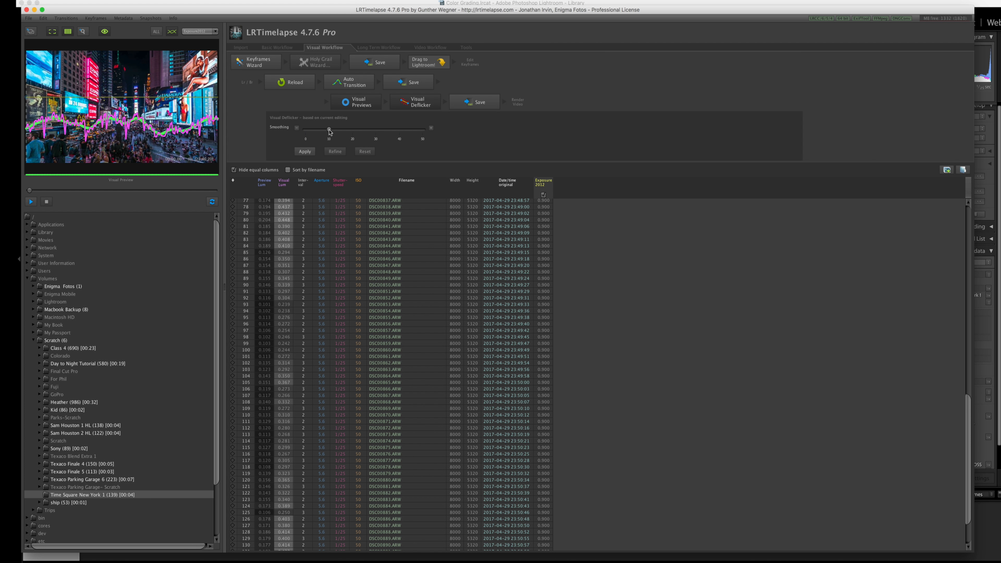
drag(330, 132, 354, 131)
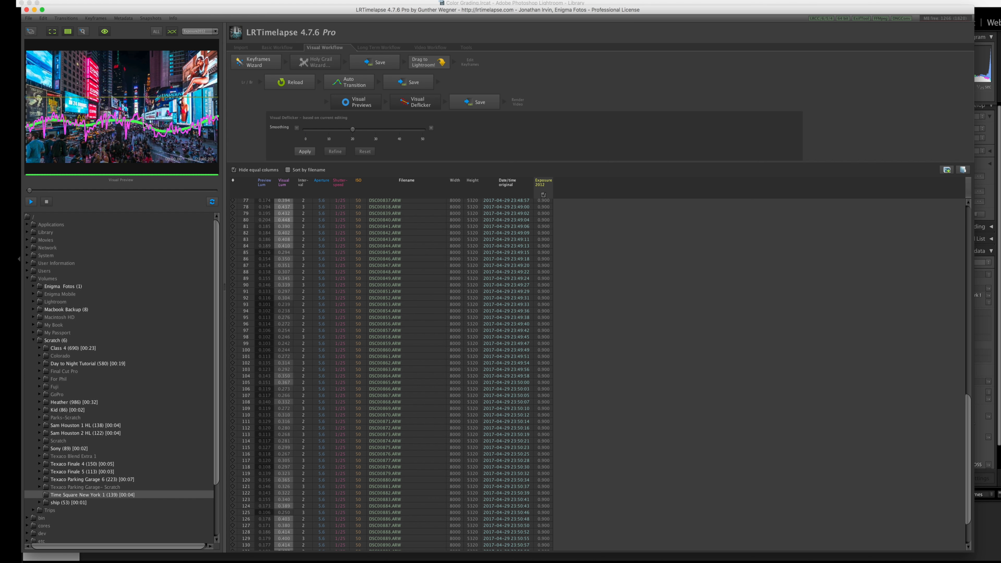
click(310, 152)
click(478, 104)
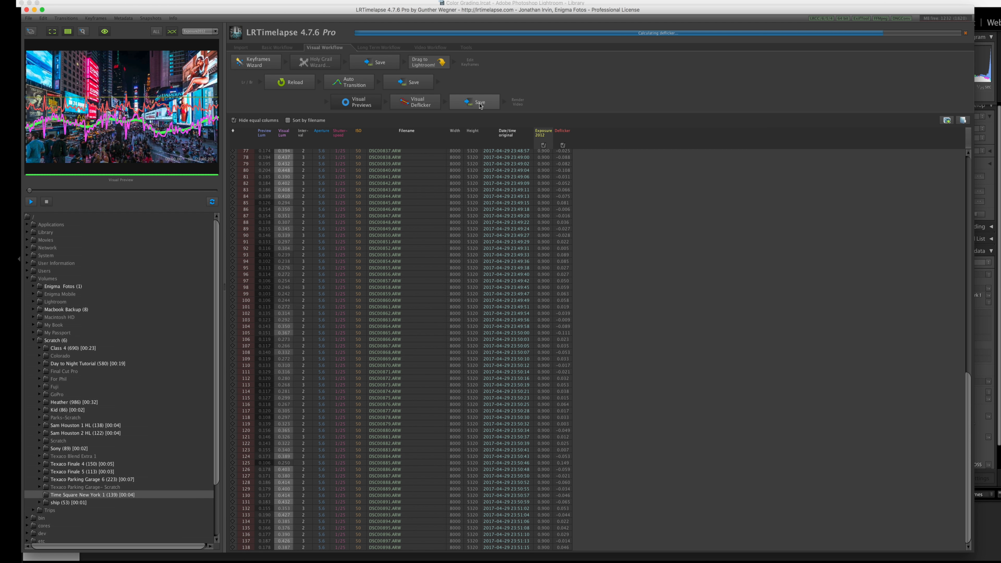
click(480, 105)
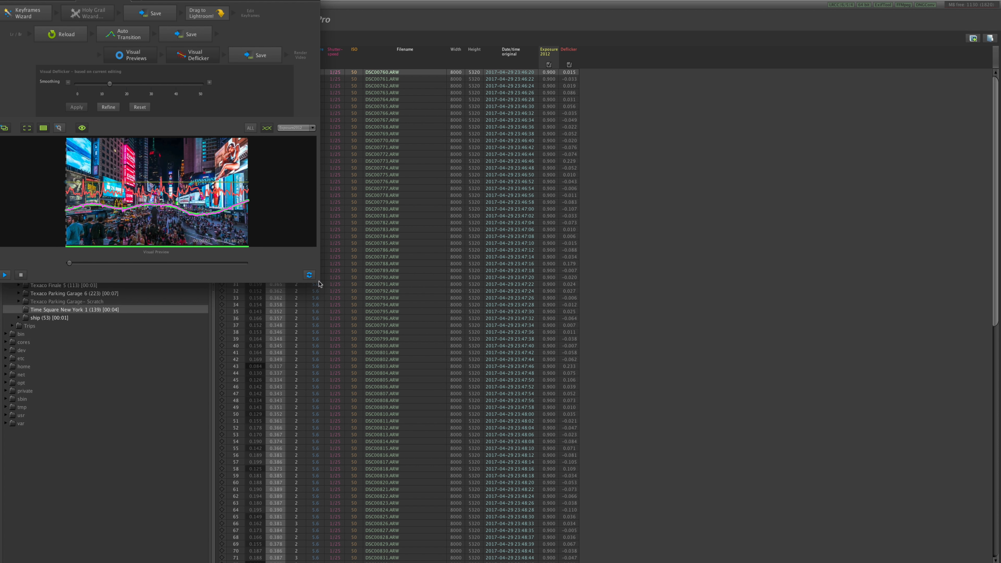
Enlarge the detached preview window and play the deflickered time lapse to check its smoothness.
drag(319, 283, 451, 404)
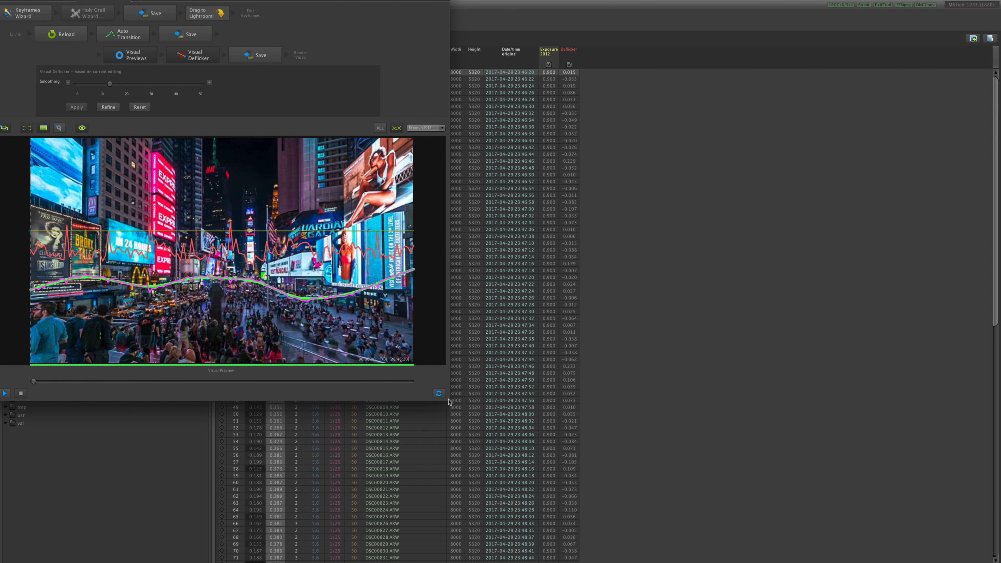
click(4, 392)
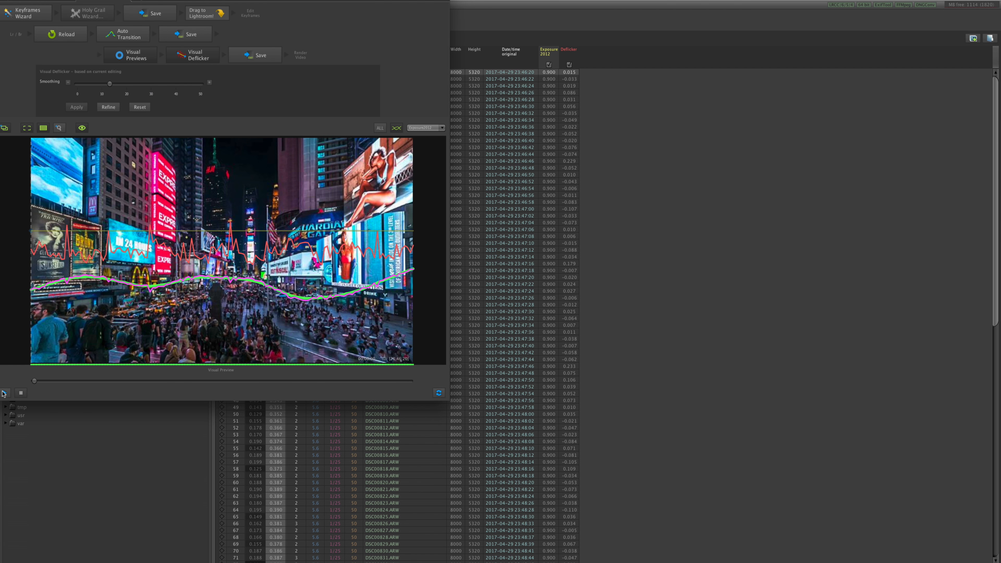
click(3, 393)
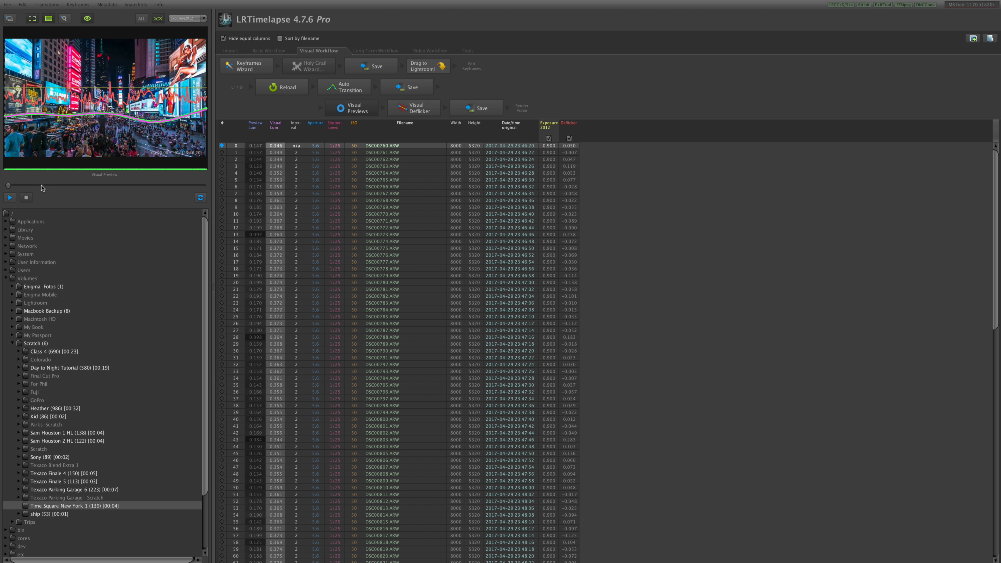
Detach the preview into its own window again, enlarge it and replay the deflickered sequence.
click(10, 19)
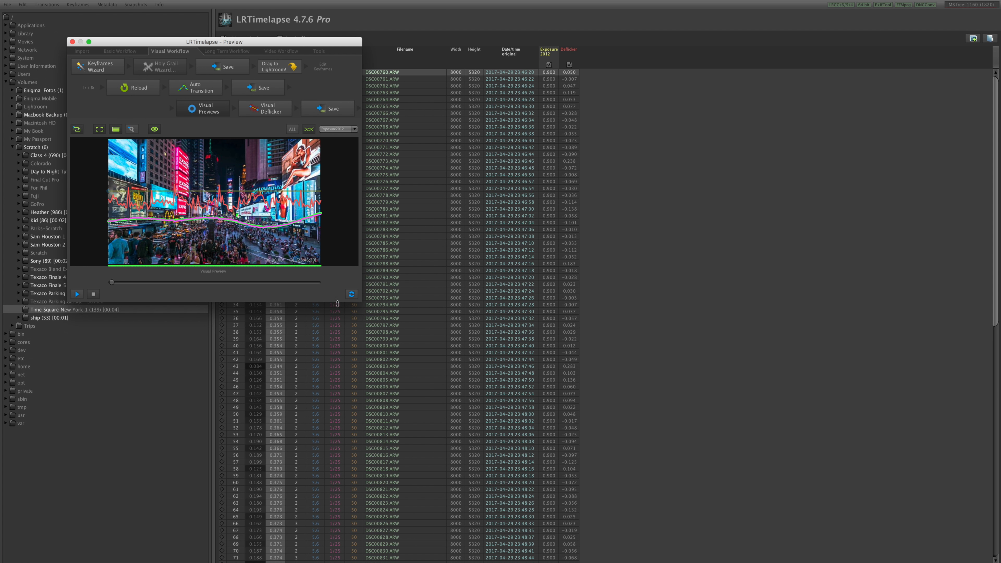
drag(359, 303, 436, 350)
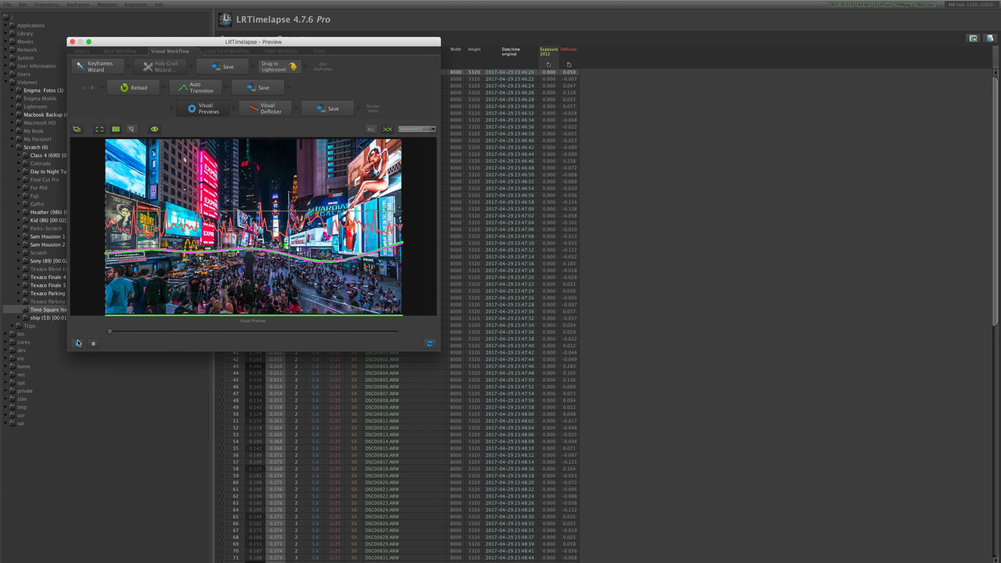
click(76, 355)
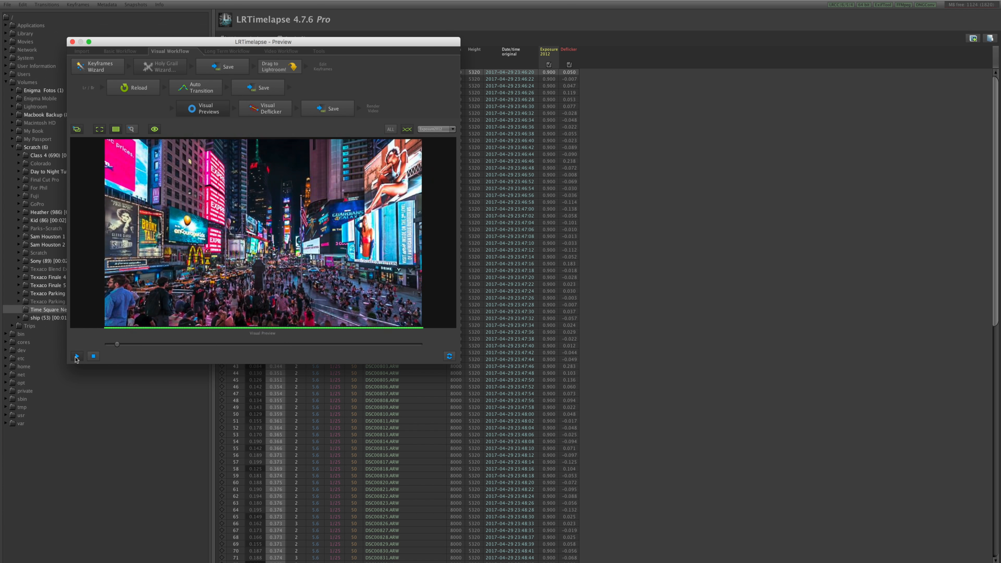